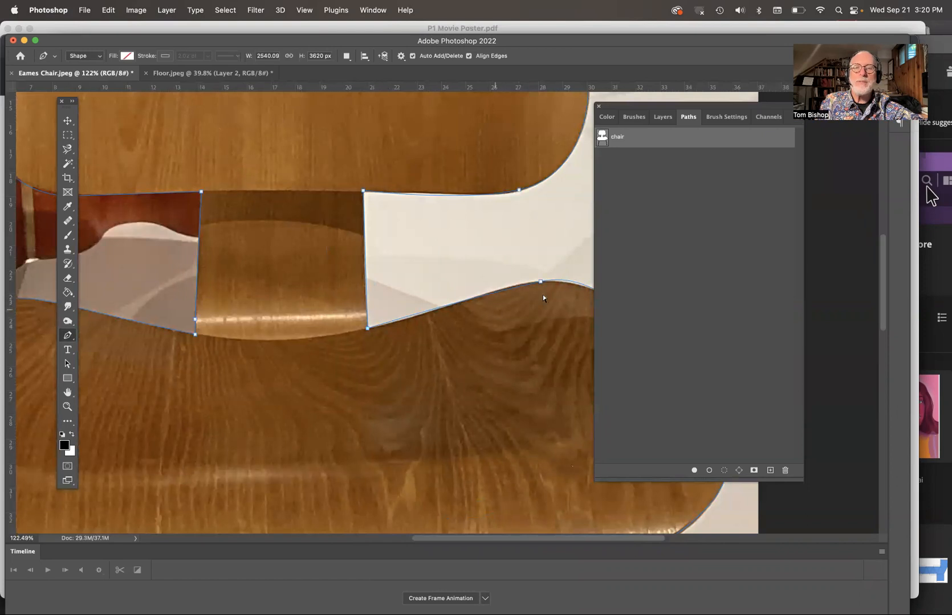
# - Refine the chair path by adjusting and adding anchor points along the curved edge of the seat
pyautogui.moveTo(541, 280); pyautogui.dragTo(526, 281)
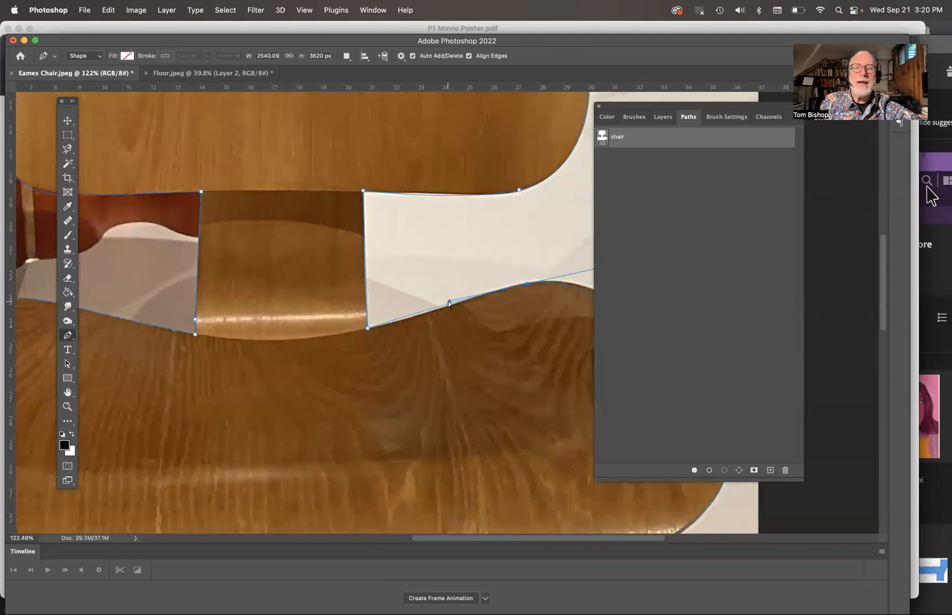
pyautogui.scroll(-5, 448, 306)
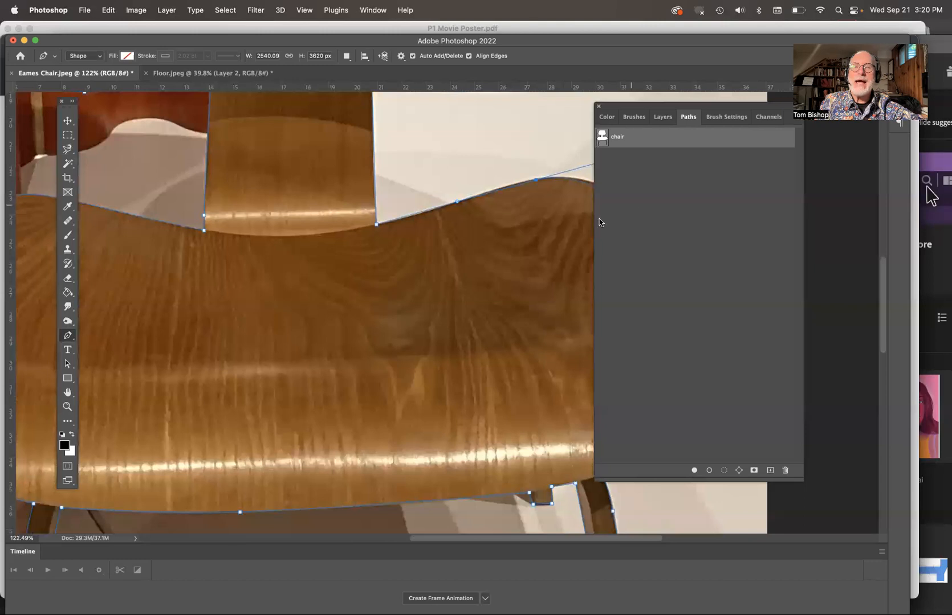
pyautogui.hscroll(6, 581, 244)
pyautogui.click(529, 297)
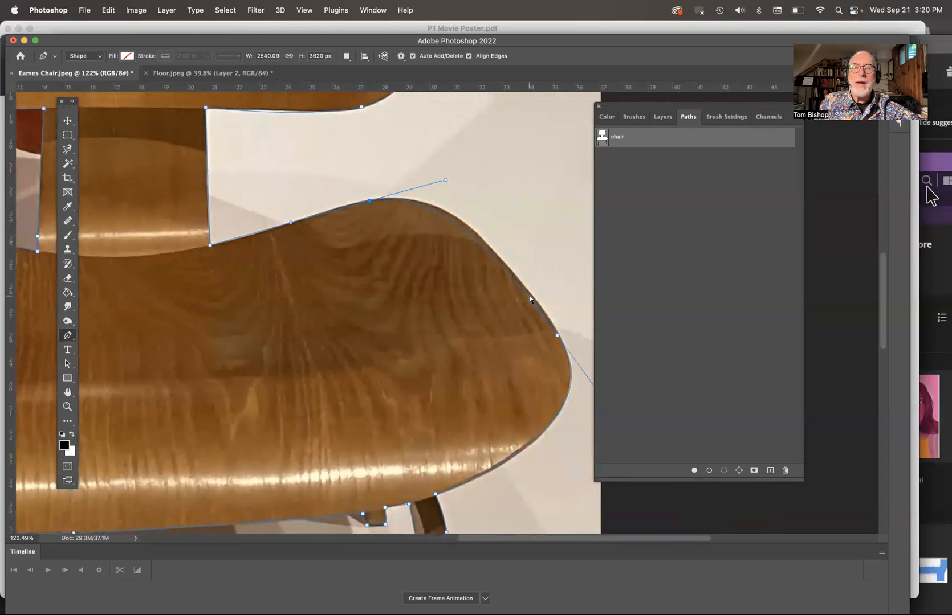
pyautogui.click(507, 264)
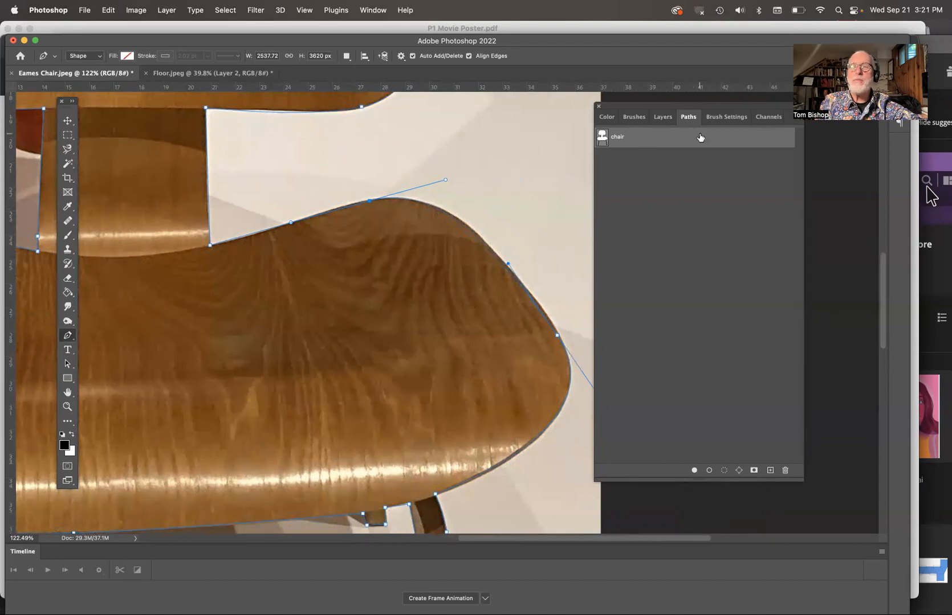
# - Convert the chair path into a selection with a 2-pixel feather radius
pyautogui.click(795, 123)
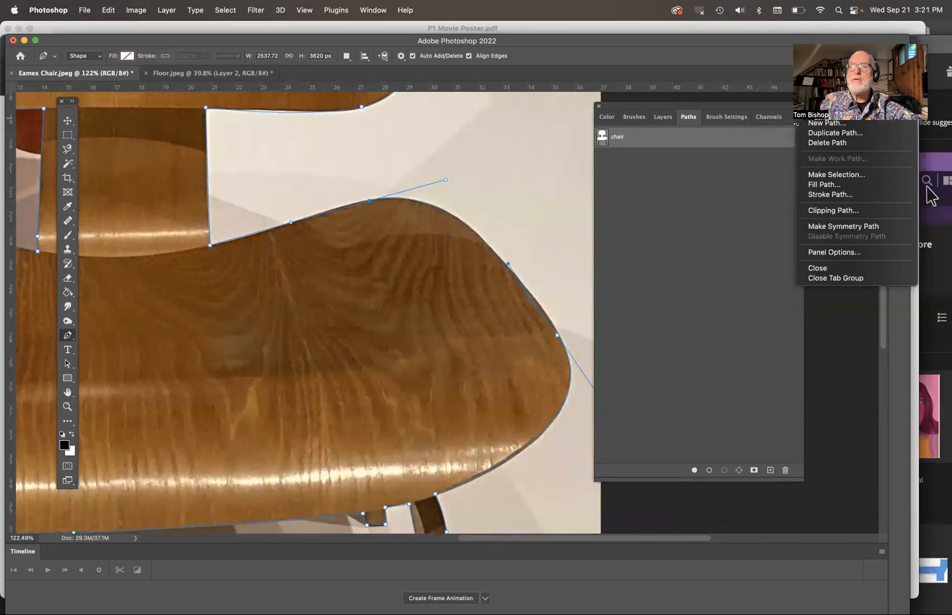
pyautogui.click(833, 176)
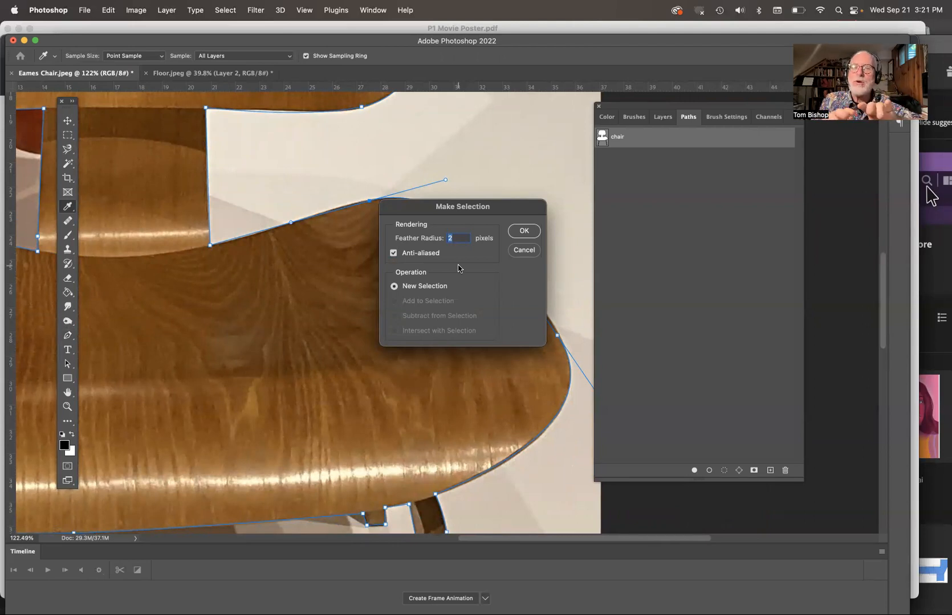
pyautogui.press('Return')
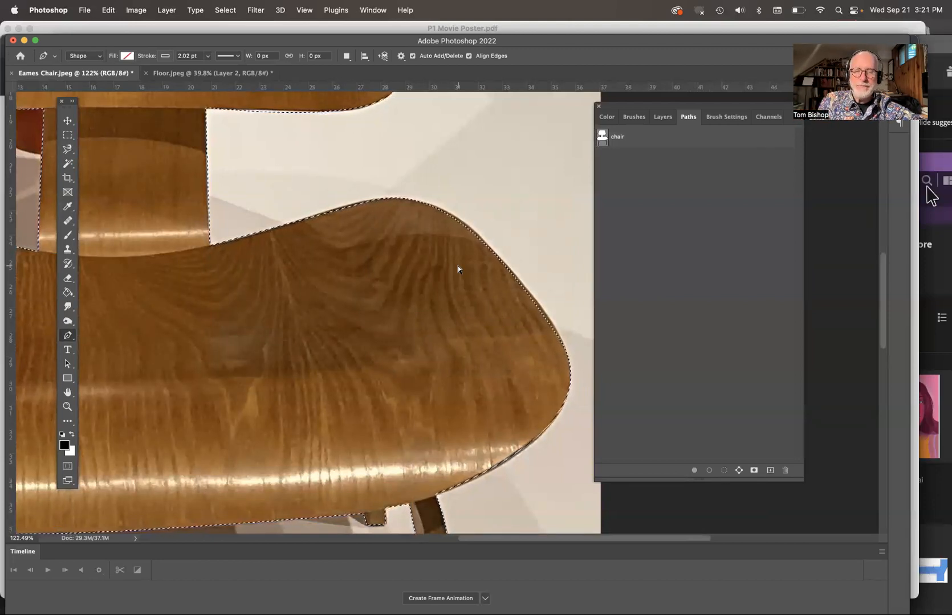
# - Paste the selected chair into the Floor image as a new layer
pyautogui.press('super+0')
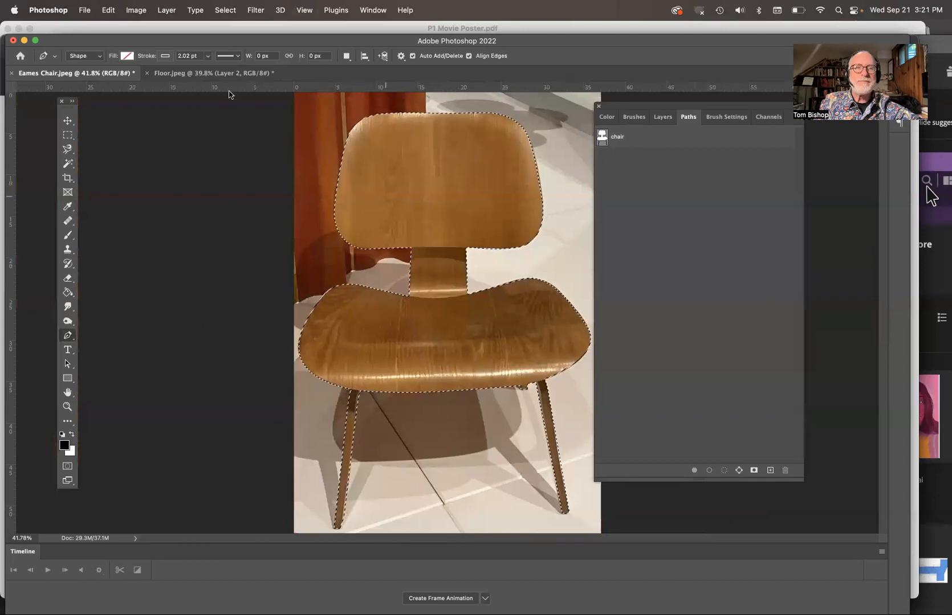
pyautogui.click(186, 74)
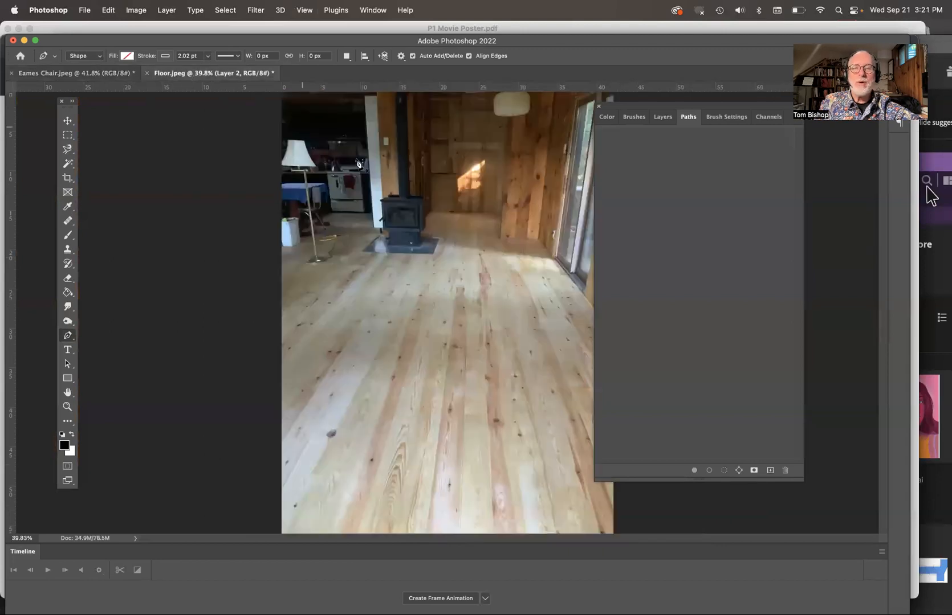
pyautogui.press('super+v')
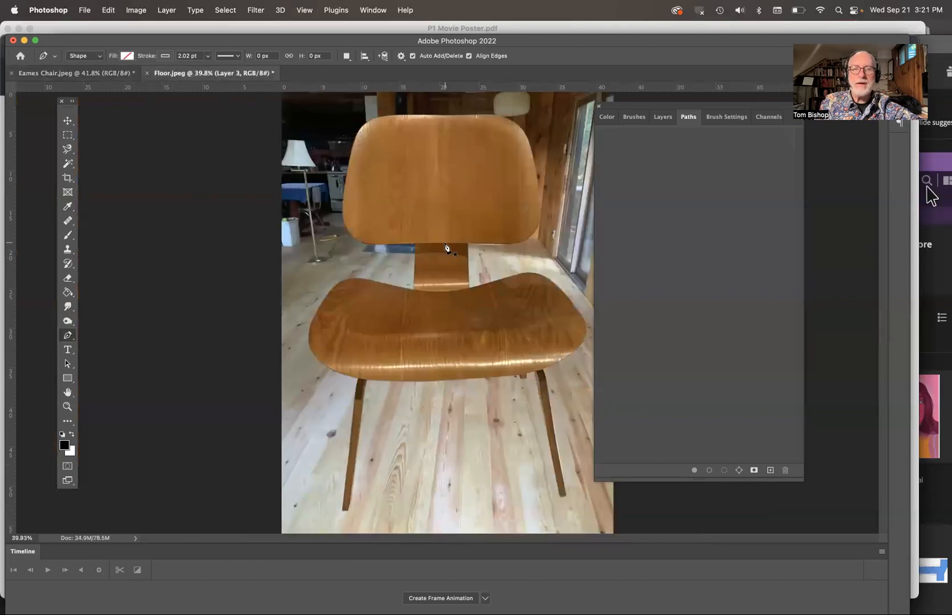
# - Scale the pasted chair to about 56% and move it to the middle of the floor
pyautogui.press('super+t')
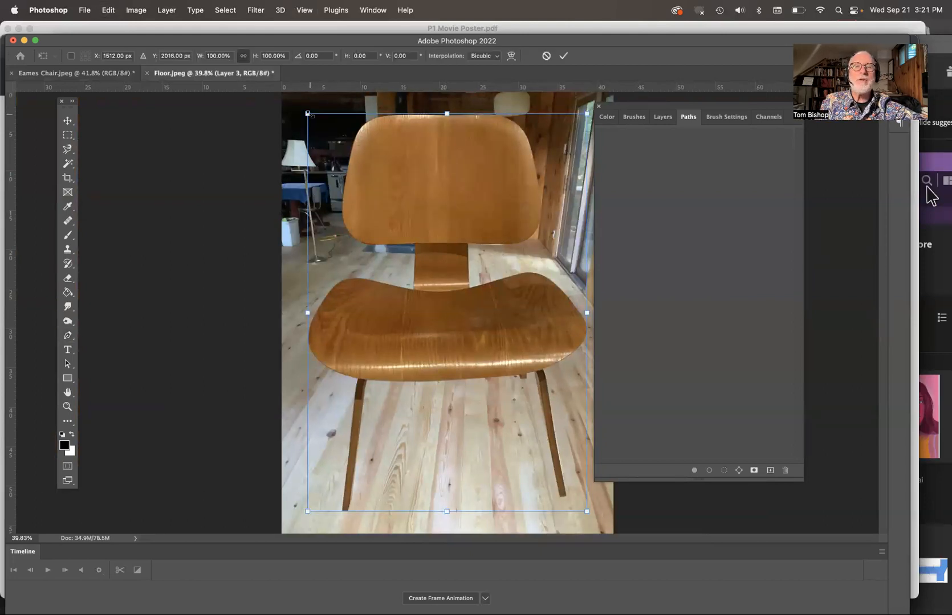
pyautogui.moveTo(341, 141); pyautogui.dragTo(463, 315)
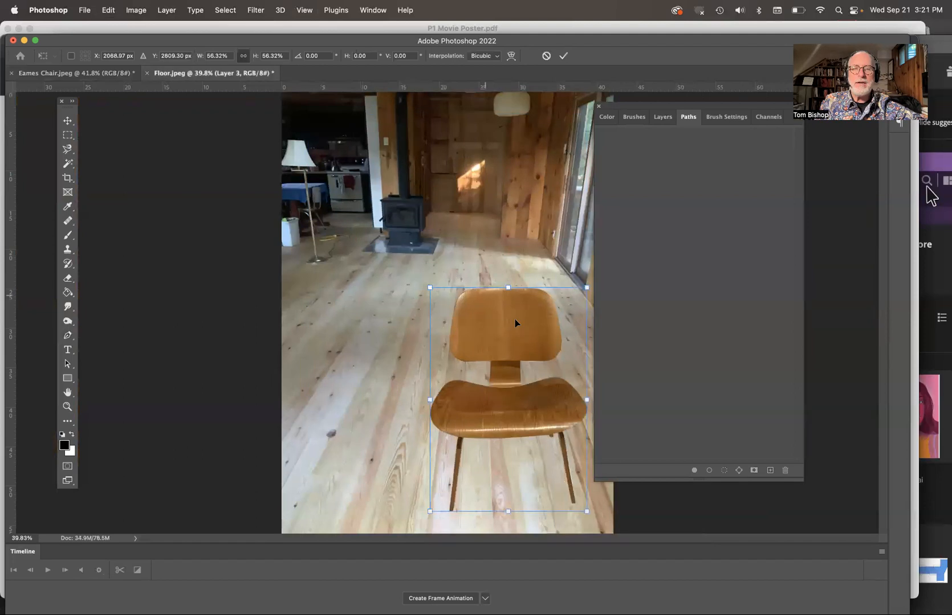
pyautogui.moveTo(526, 336); pyautogui.dragTo(467, 298)
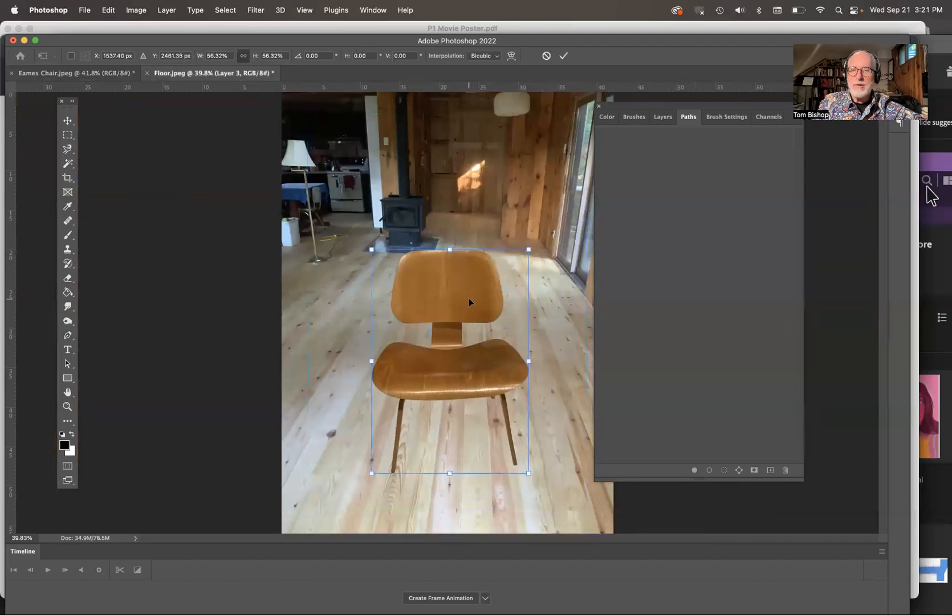
pyautogui.press('Return')
# - Select the chair's outline by magic-wand selecting the empty area of its layer and inverting the selection
pyautogui.press('p')
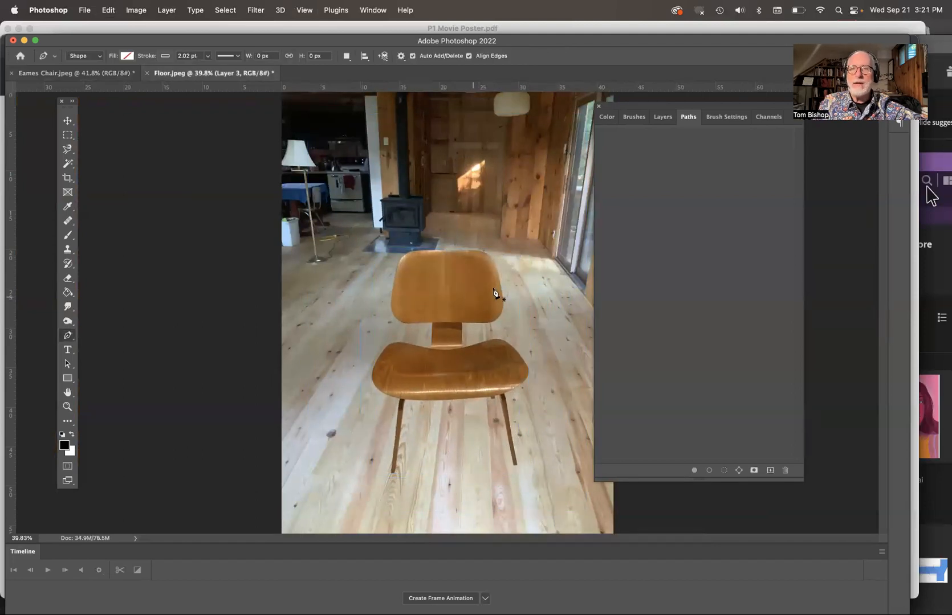
pyautogui.click(663, 117)
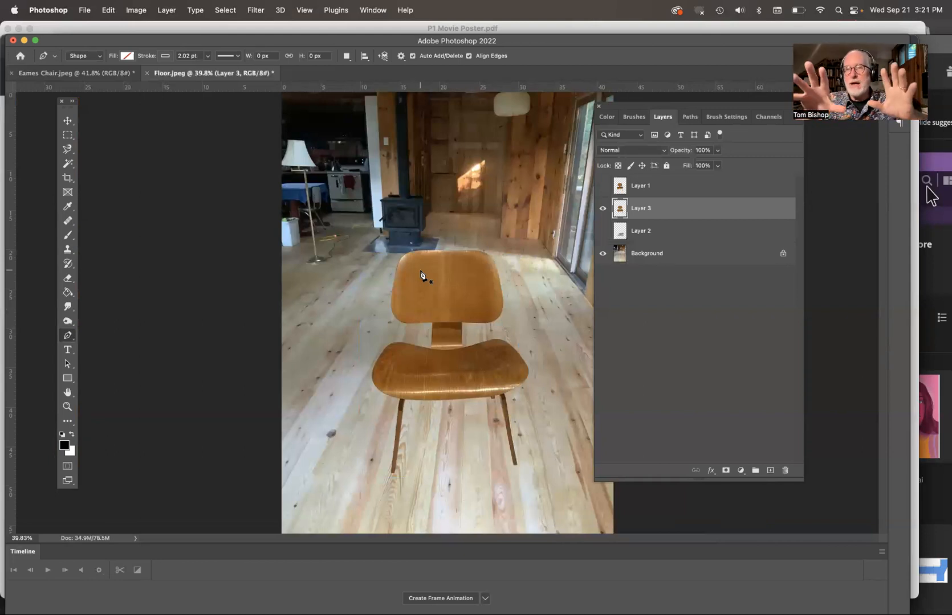
pyautogui.click(68, 163)
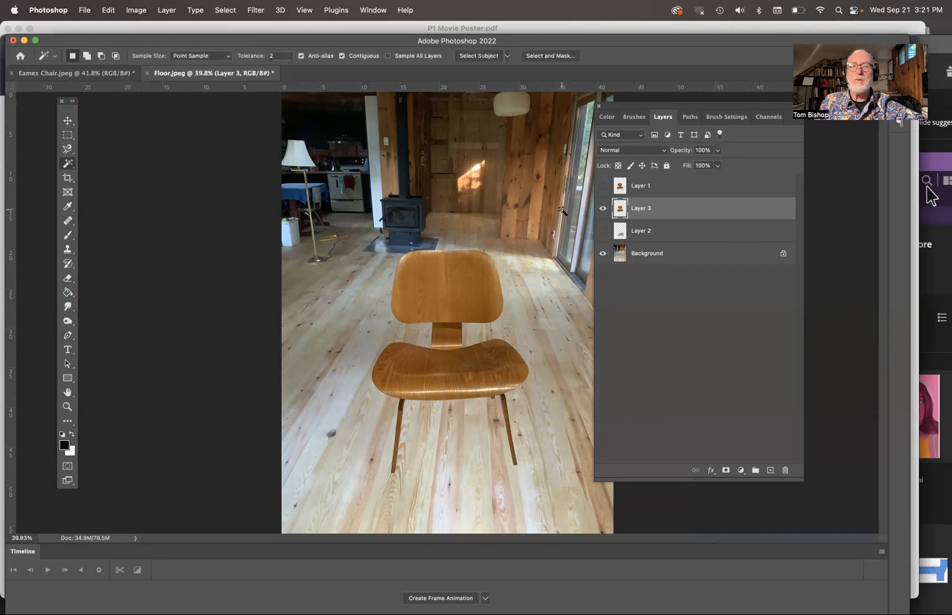
pyautogui.click(514, 231)
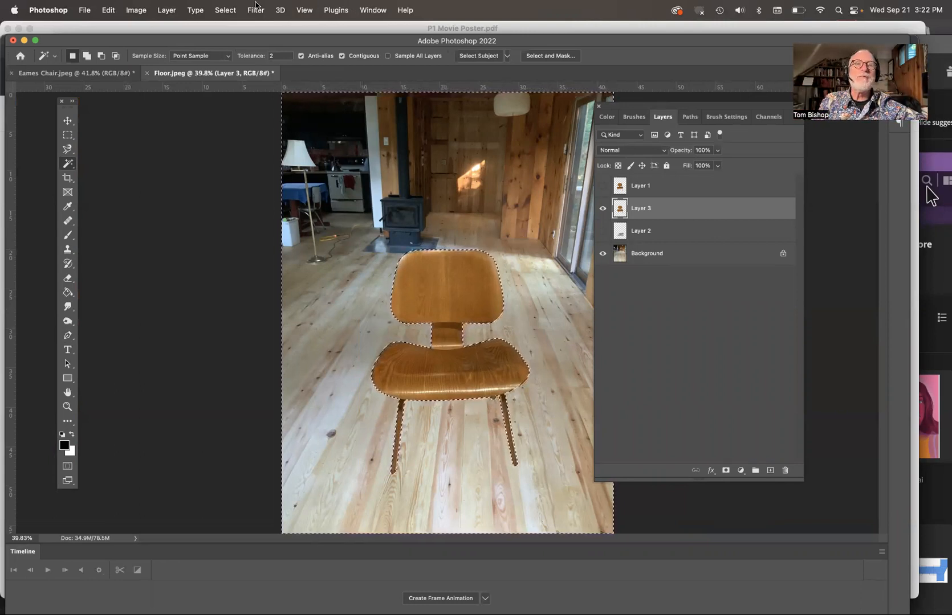
pyautogui.click(230, 10)
pyautogui.click(234, 58)
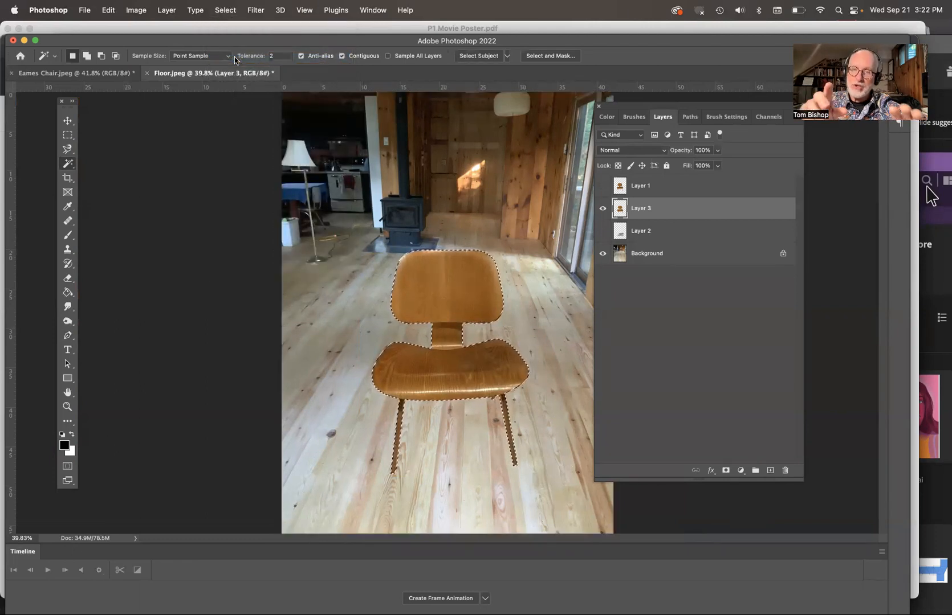
# - Hide the chair layer and create a new layer named Shadow
pyautogui.click(602, 209)
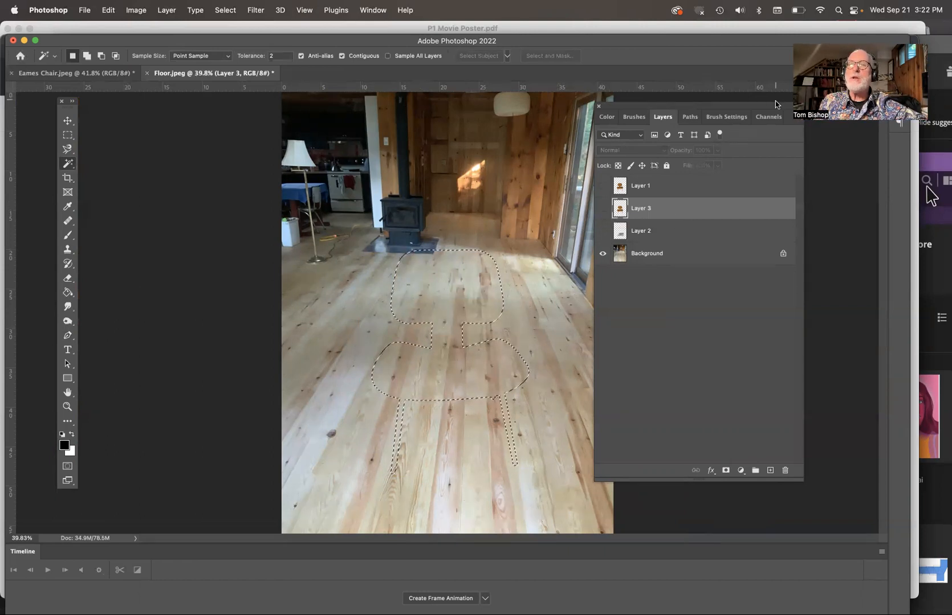
pyautogui.moveTo(776, 101); pyautogui.dragTo(771, 127)
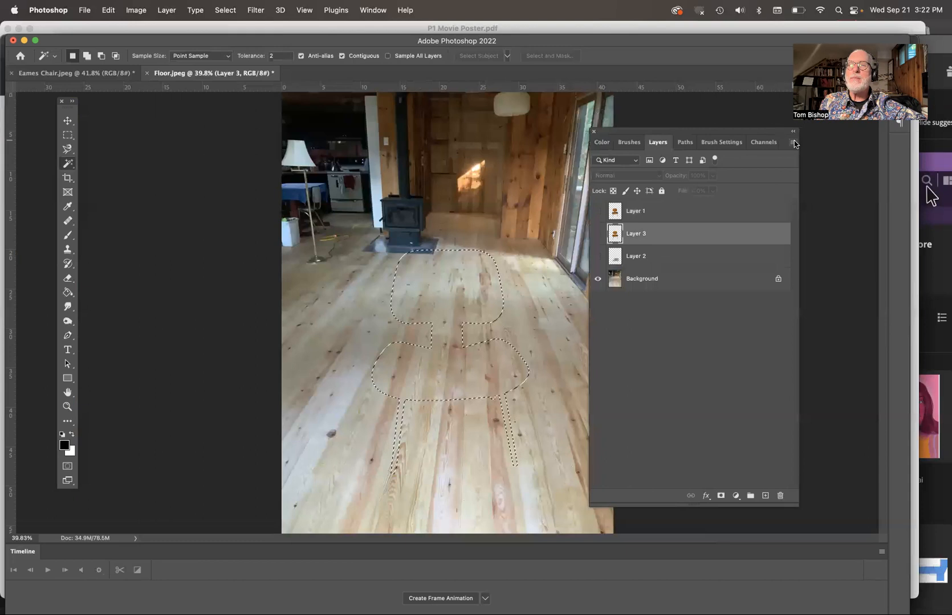
pyautogui.click(793, 143)
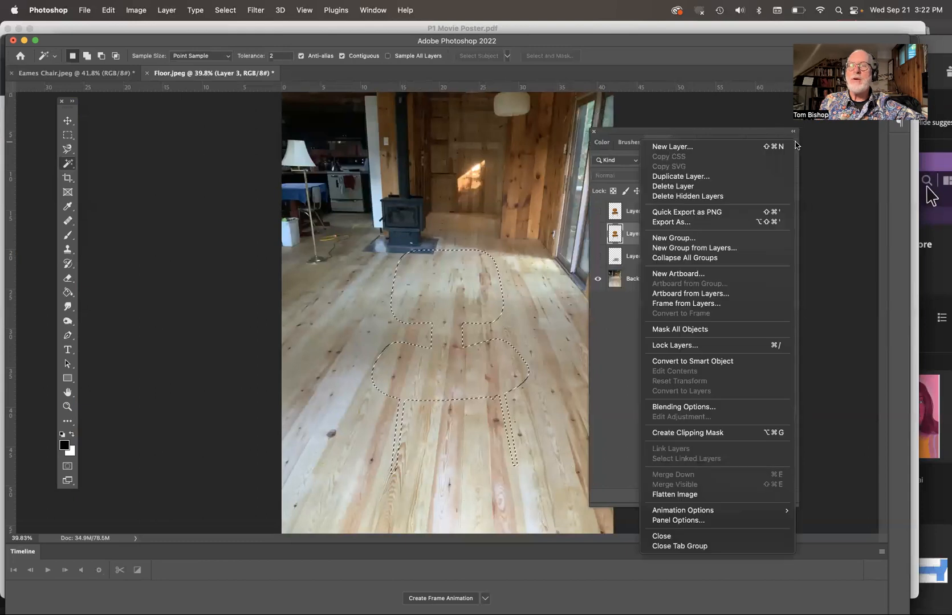
pyautogui.click(741, 146)
pyautogui.write('Sh')
pyautogui.press('Return')
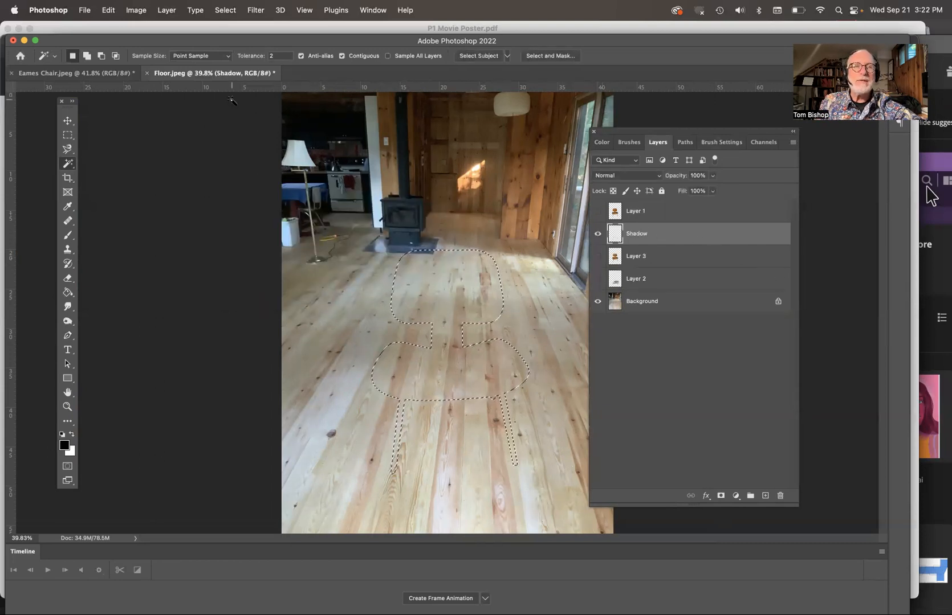
# - Fill the selection on the Shadow layer with 50% Gray
pyautogui.click(109, 9)
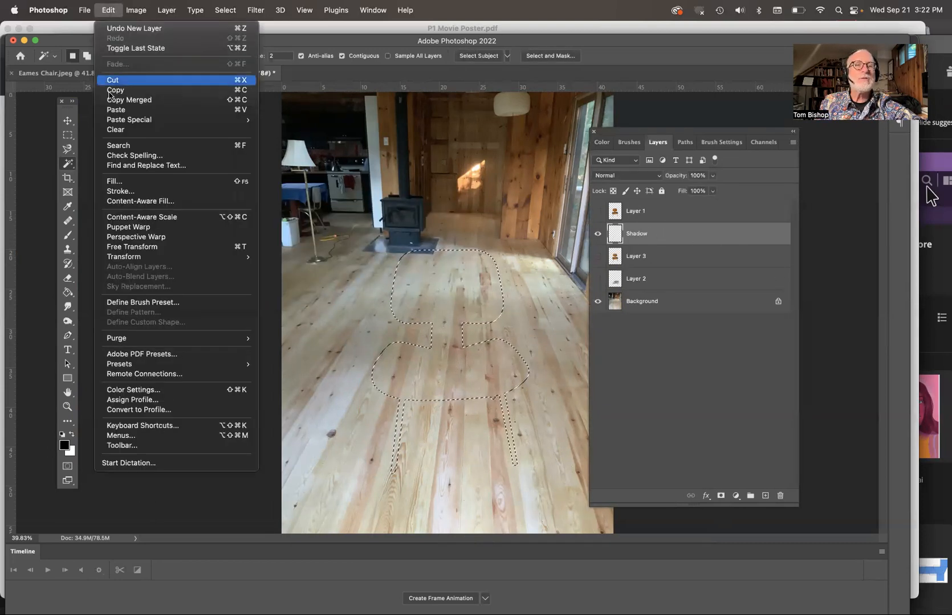
pyautogui.click(115, 182)
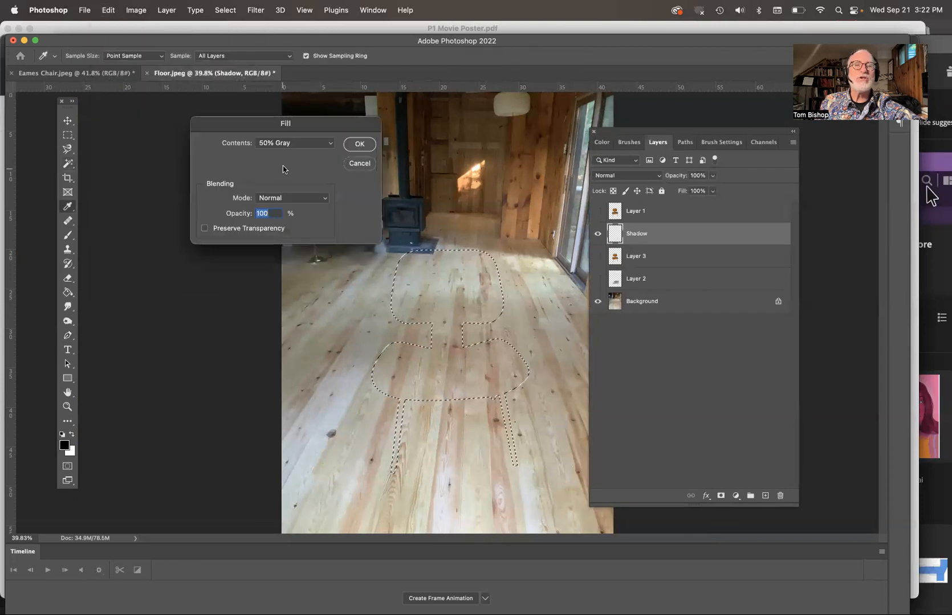
pyautogui.click(366, 144)
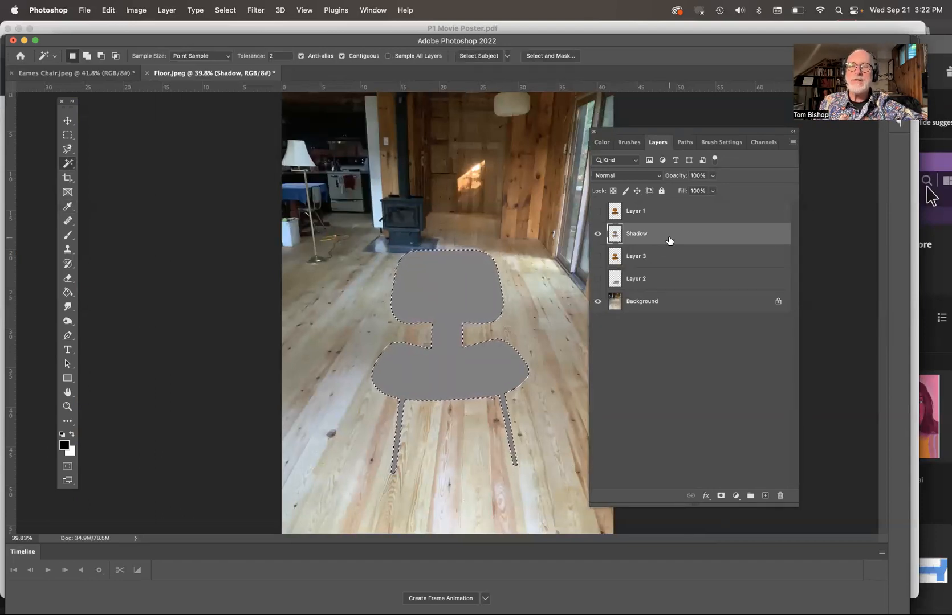
# - Set the Shadow layer's blend mode to Multiply and its opacity to 71%
pyautogui.click(626, 176)
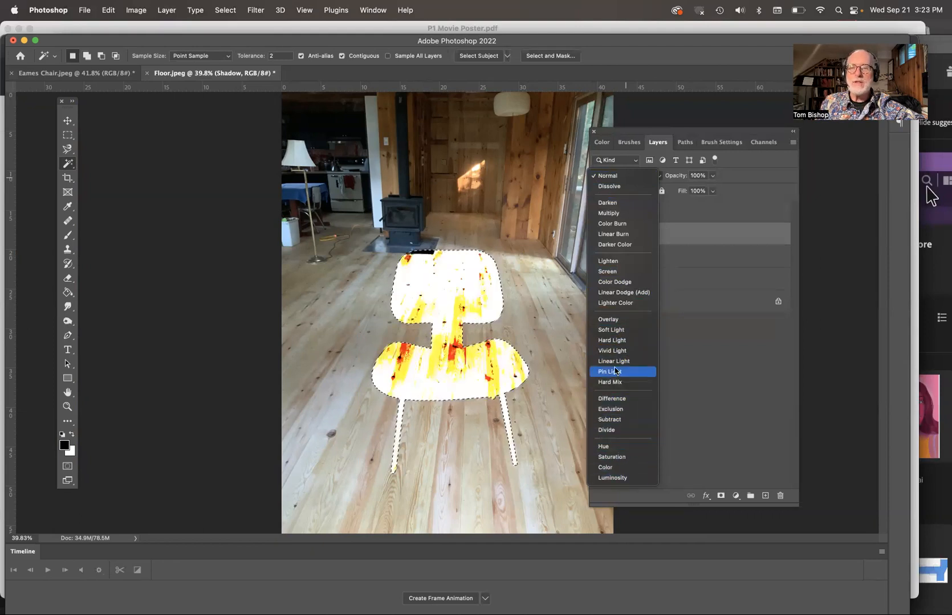
pyautogui.click(609, 213)
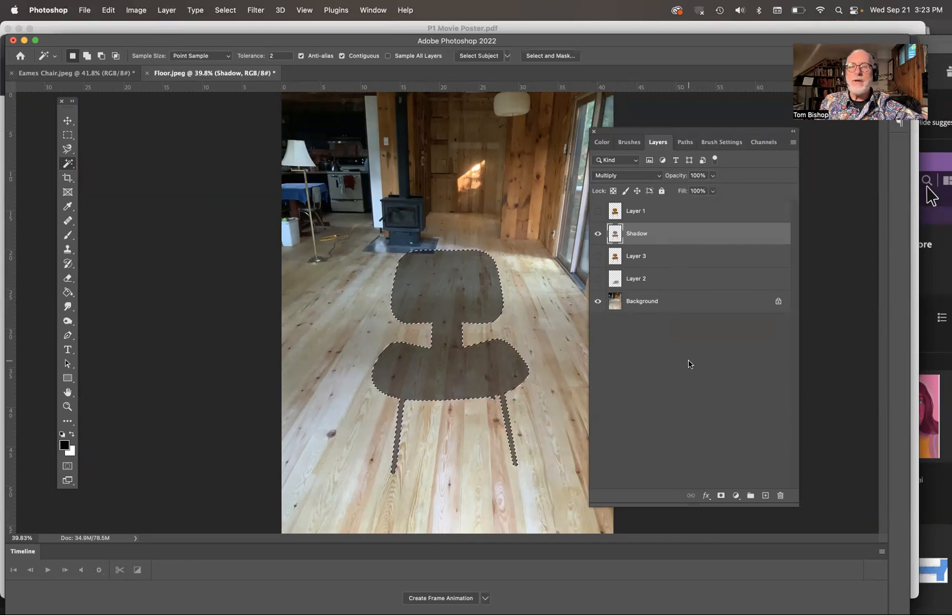
pyautogui.click(713, 178)
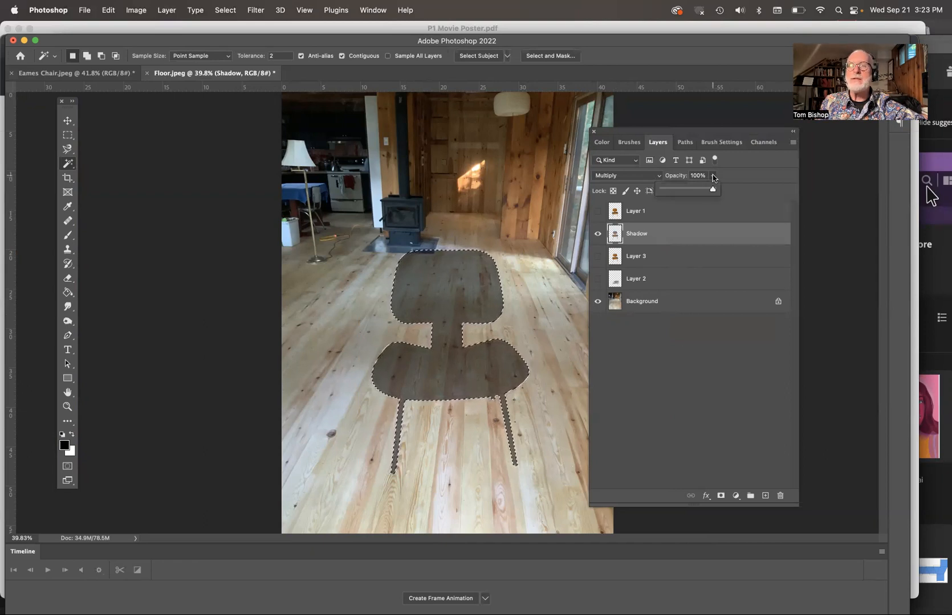
pyautogui.moveTo(714, 189); pyautogui.dragTo(700, 194)
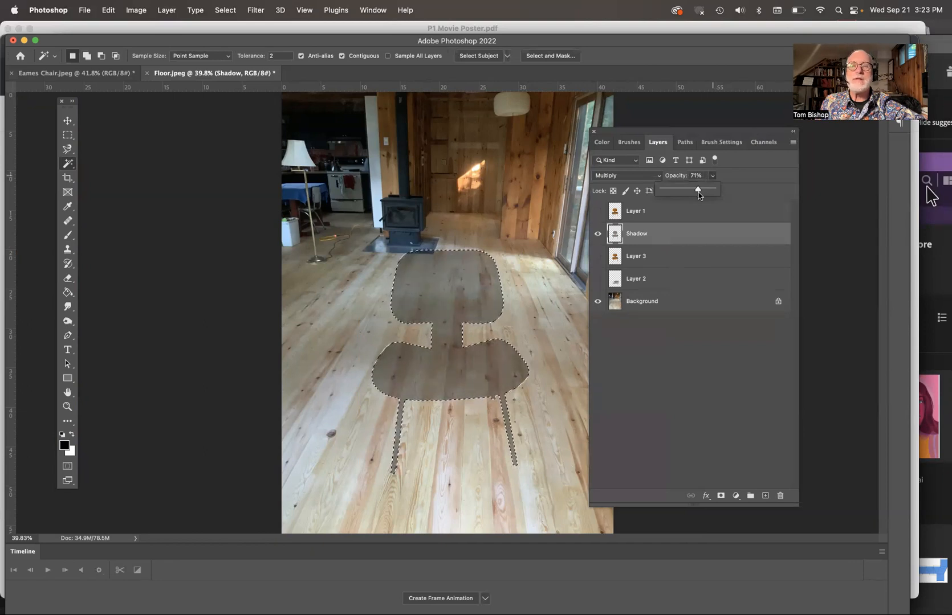
pyautogui.click(672, 352)
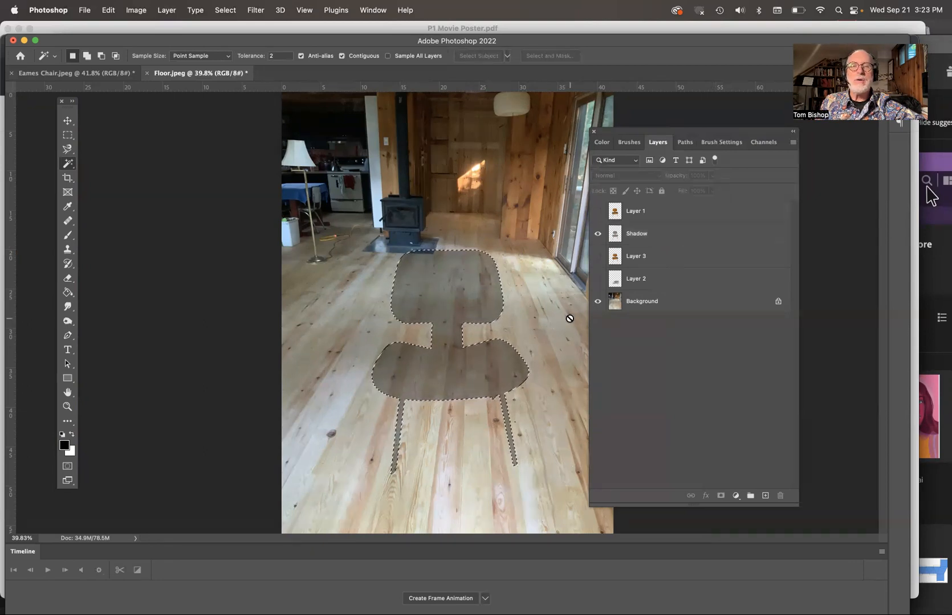
# - Show the chair layer again and move the Shadow layer beneath it
pyautogui.click(597, 256)
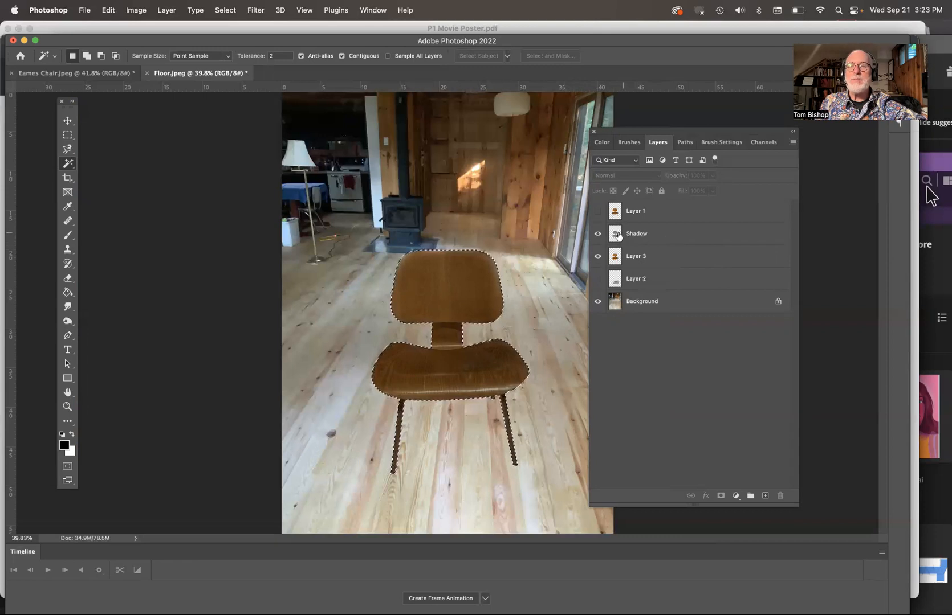
pyautogui.moveTo(667, 235); pyautogui.dragTo(661, 271)
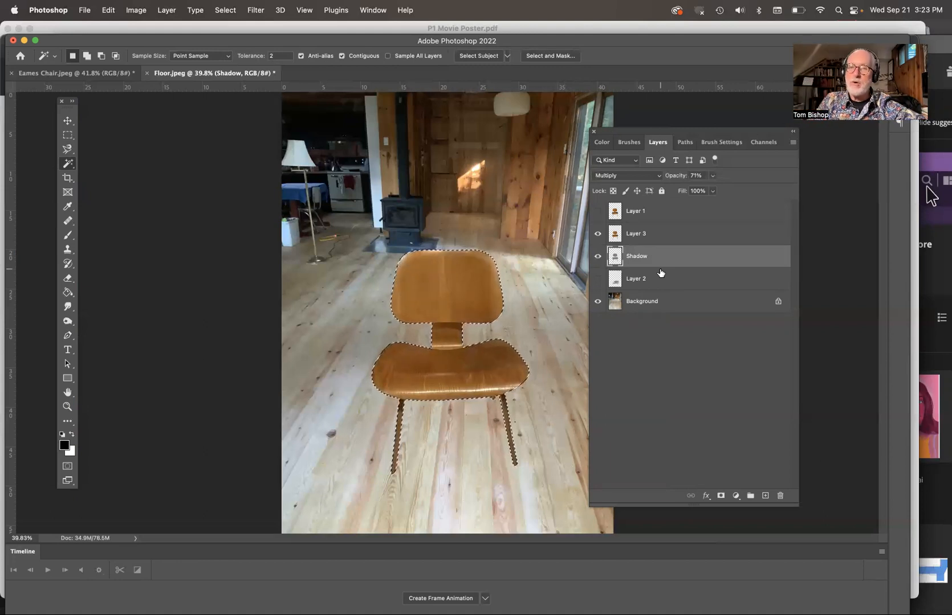
# - Distort the gray shape on the Shadow layer with Free Transform so it slants down onto the floor beneath the chair seat
pyautogui.click(653, 237)
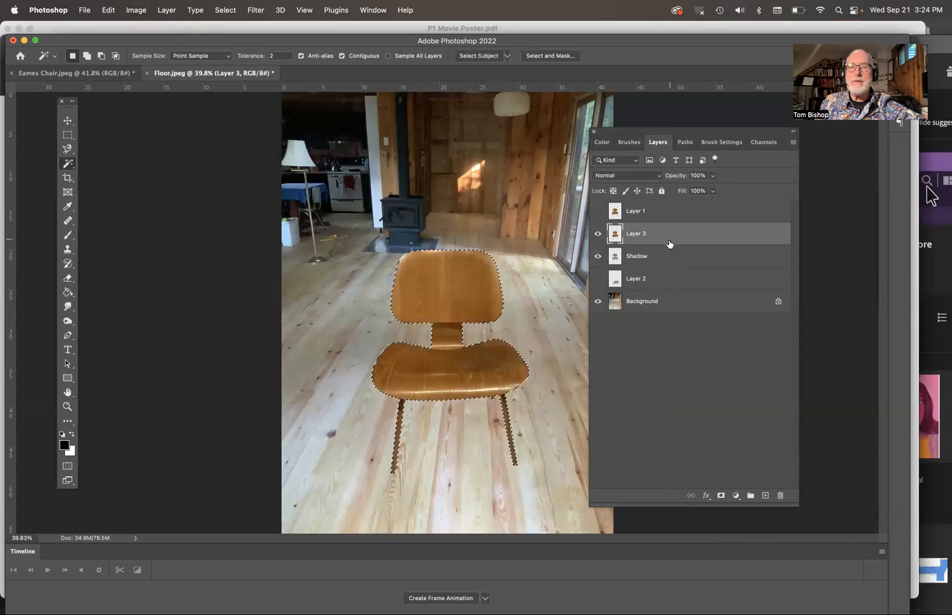
pyautogui.click(661, 261)
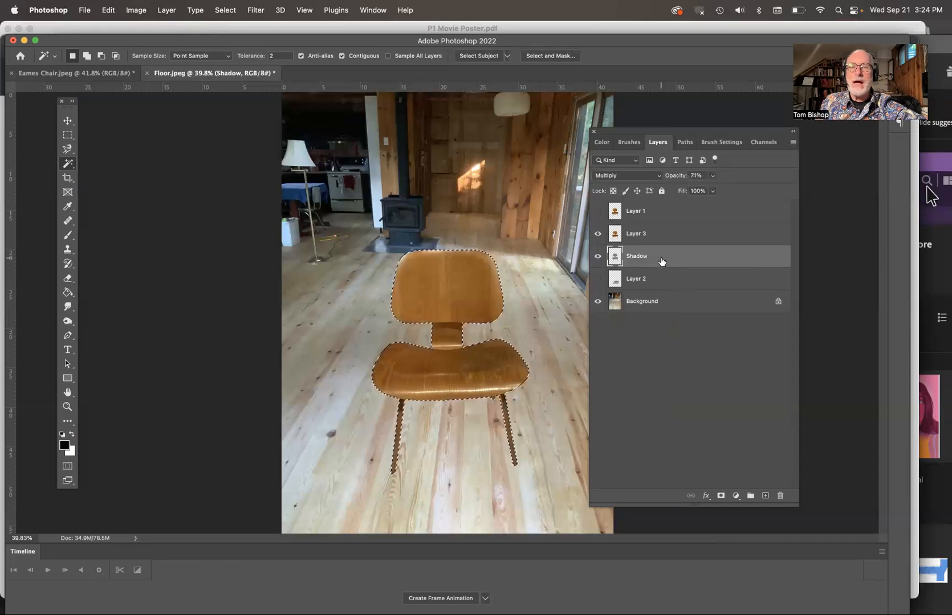
pyautogui.press('super+t')
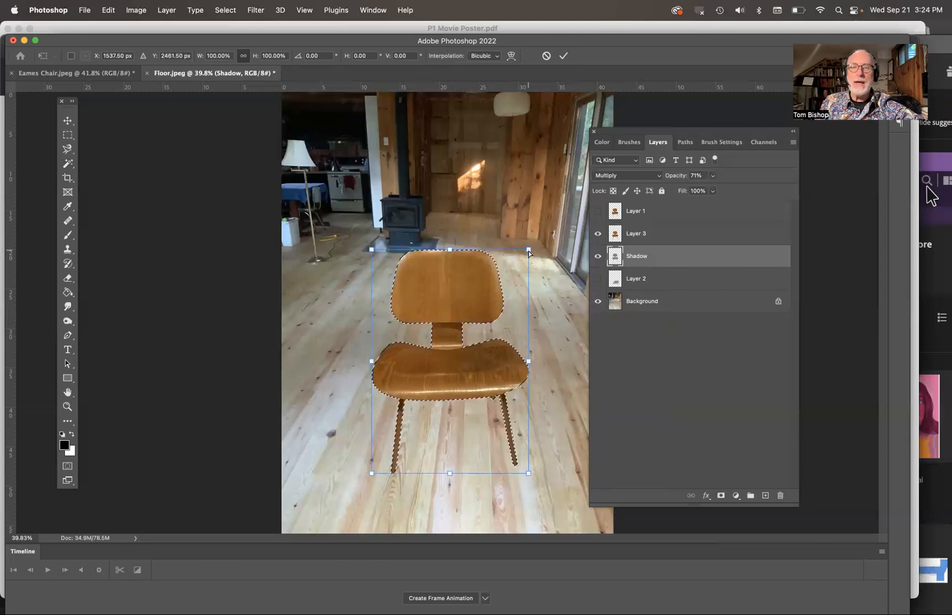
pyautogui.moveTo(528, 252); pyautogui.dragTo(569, 353)
pyautogui.moveTo(370, 250); pyautogui.dragTo(404, 371)
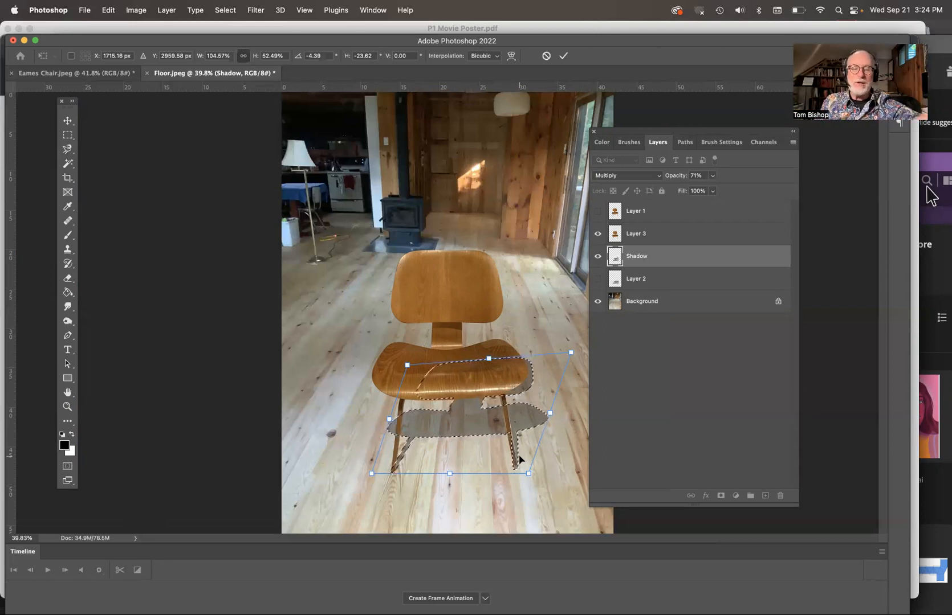
pyautogui.moveTo(570, 351); pyautogui.dragTo(565, 366)
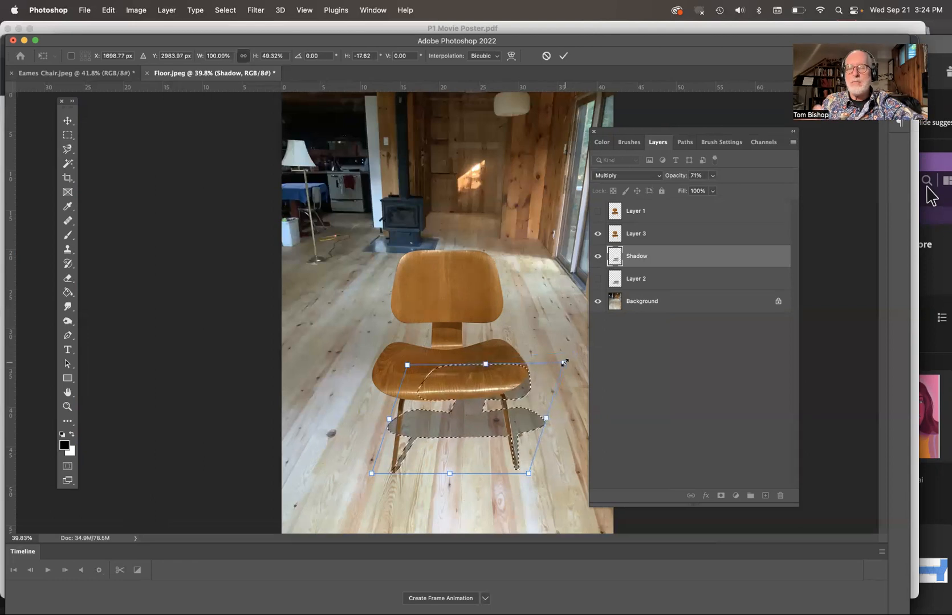
pyautogui.press('Return')
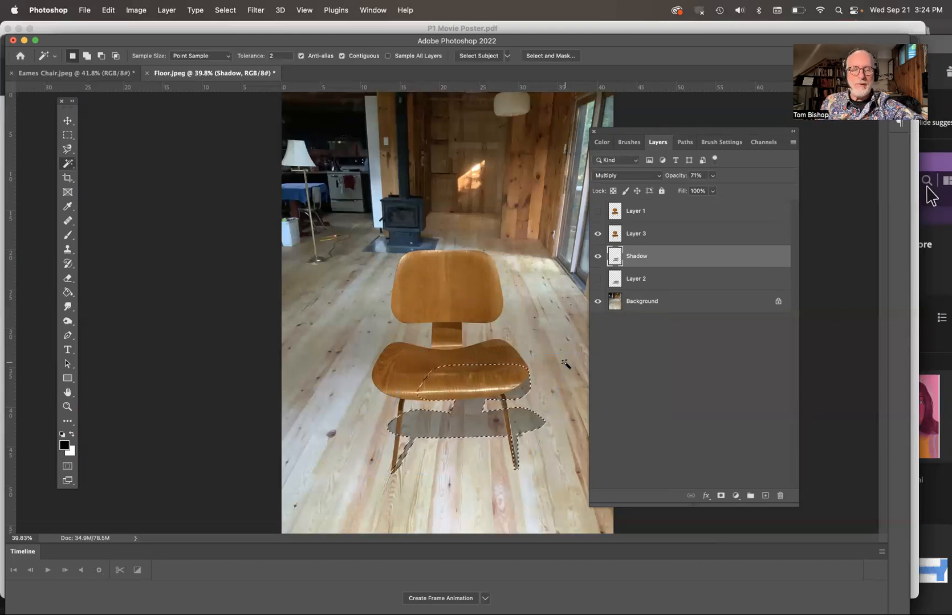
# - Deselect, then soften the shadow with a Gaussian Blur of 10 pixels radius
pyautogui.press('super+d')
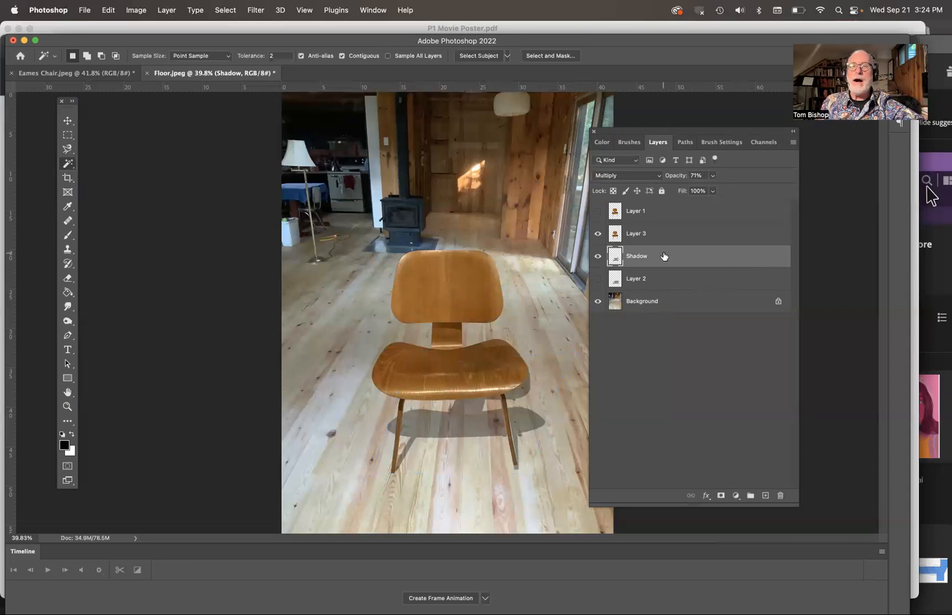
pyautogui.click(254, 10)
pyautogui.moveTo(257, 158)
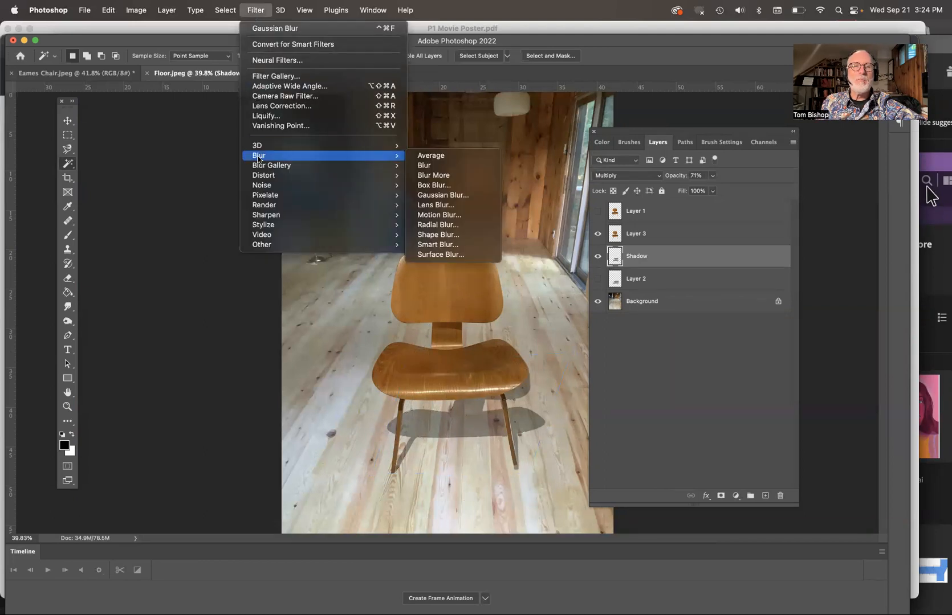
pyautogui.click(443, 195)
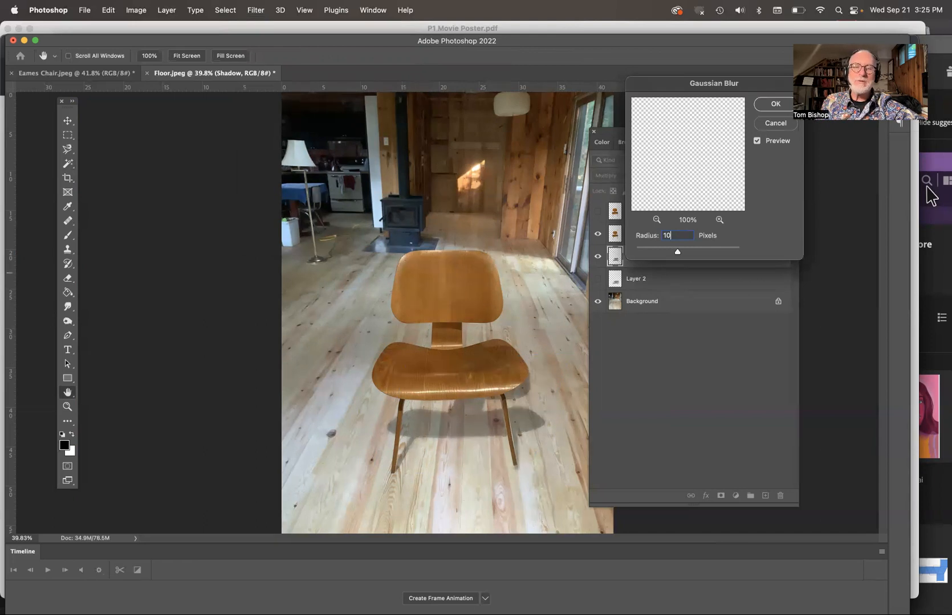
pyautogui.click(776, 104)
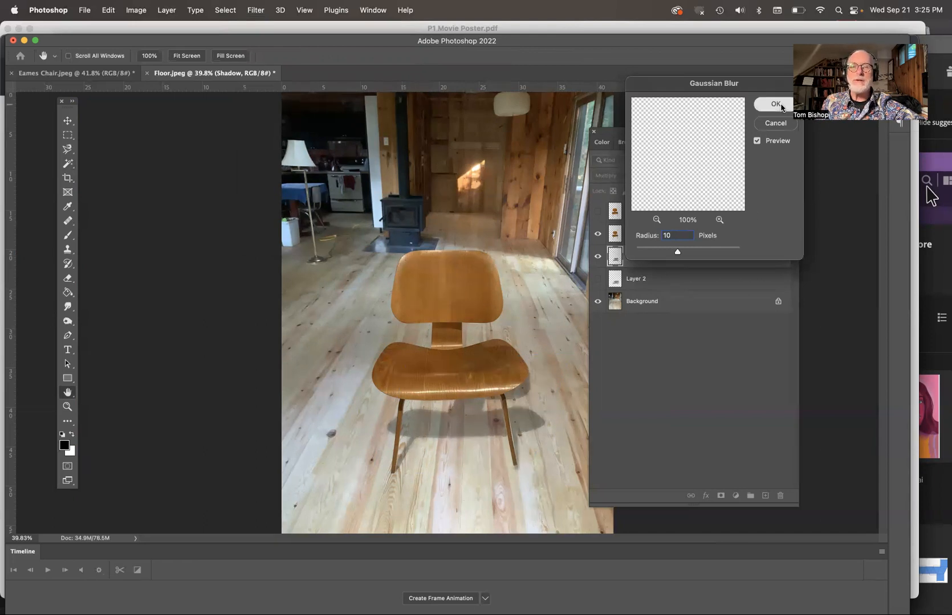